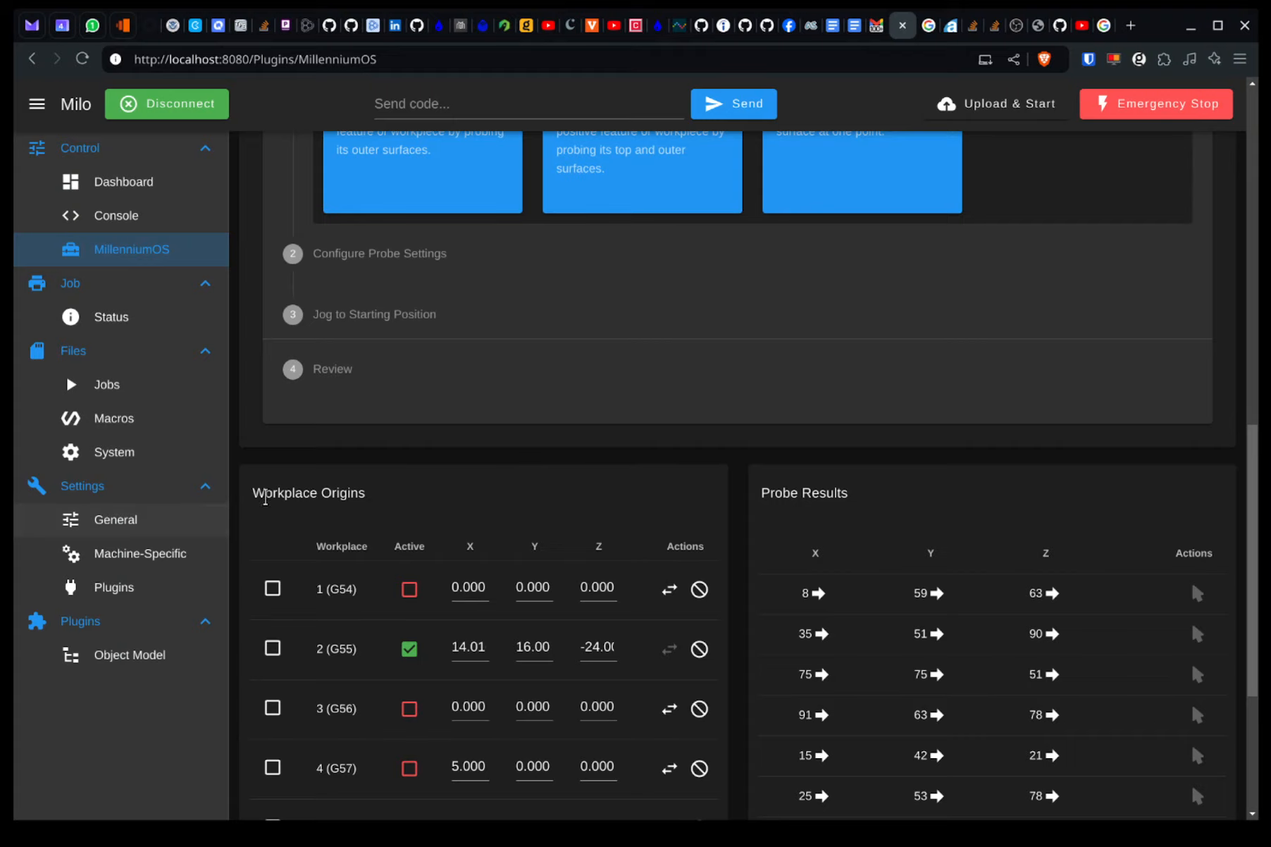
# Step: Try entering an X origin for workplace 3 (G56), clear the value, and check the empty field's validation
pyautogui.scroll(-5, 288, 500)
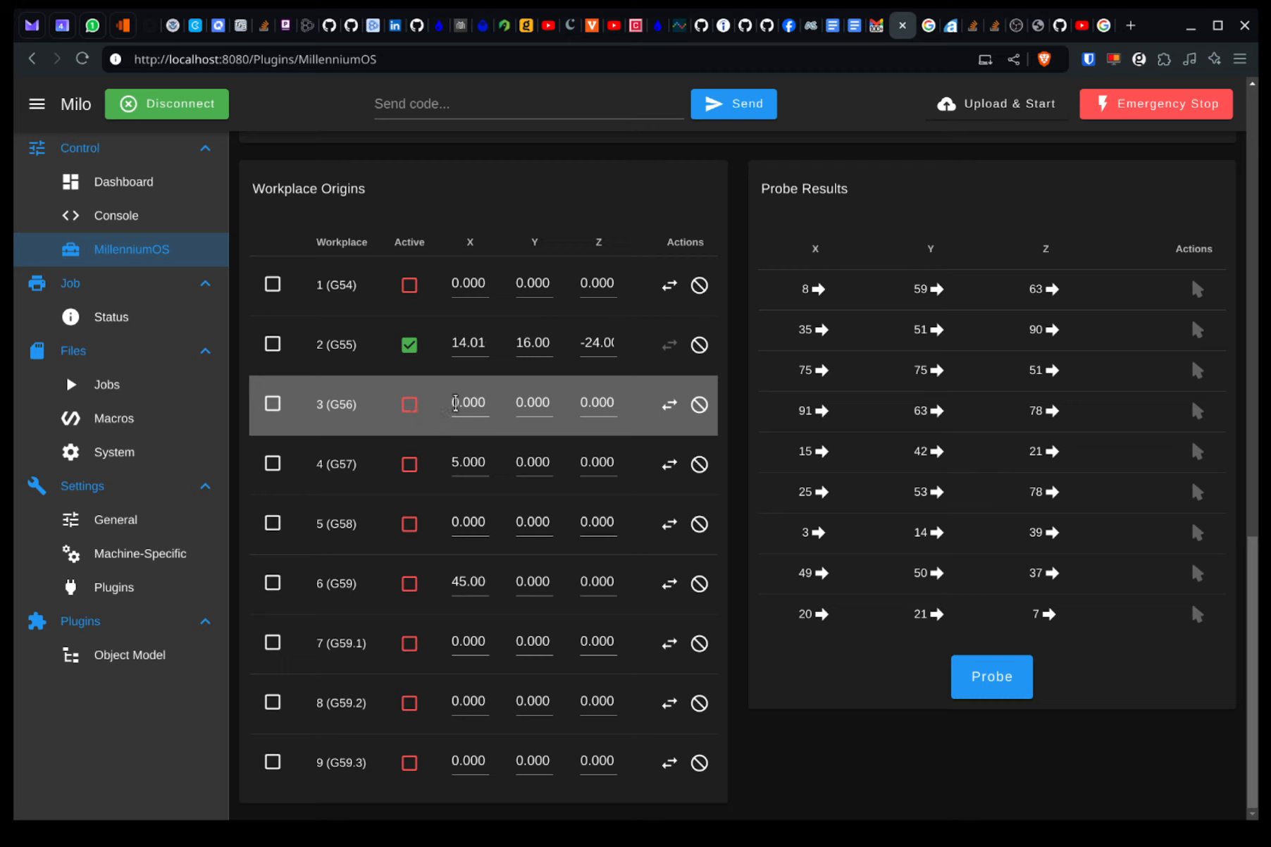
pyautogui.click(459, 403)
pyautogui.write('14.00')
pyautogui.click(470, 407)
pyautogui.press('BackSpace')
pyautogui.write('2')
pyautogui.hotkey('ctrl', 'a')
pyautogui.press('BackSpace')
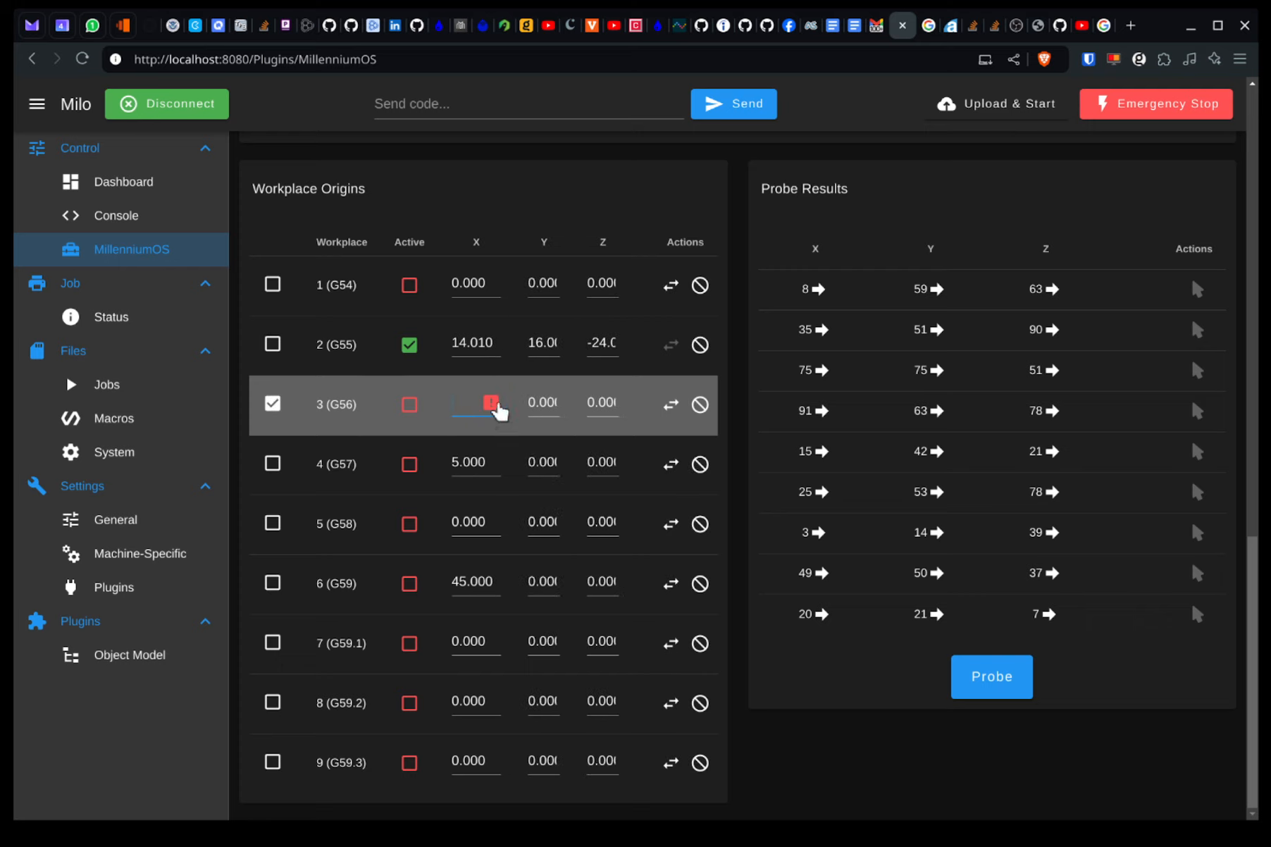
pyautogui.moveTo(492, 411)
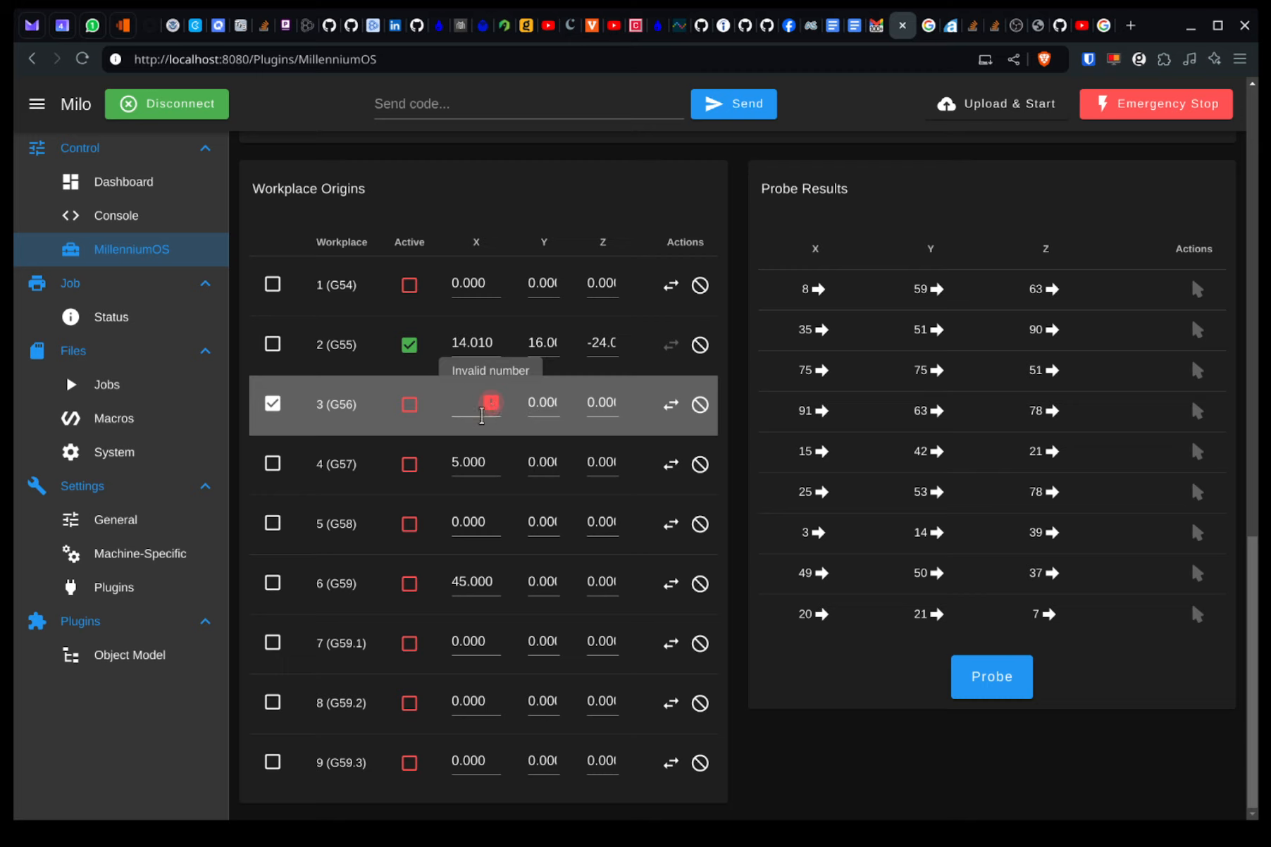
# Step: Try an X origin of -150 for workplace 3 (G56) and check its range validation
pyautogui.click(470, 404)
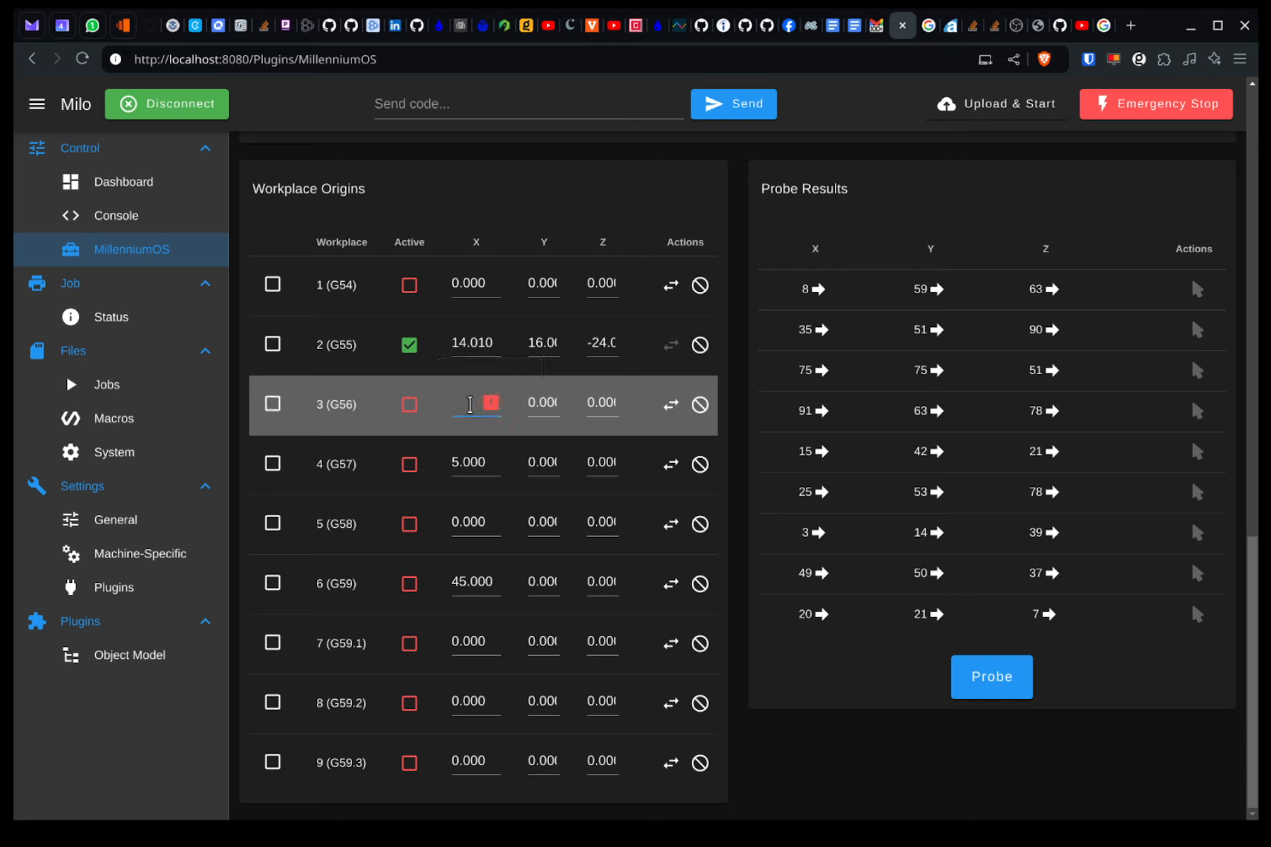
pyautogui.write('150')
pyautogui.moveTo(491, 413)
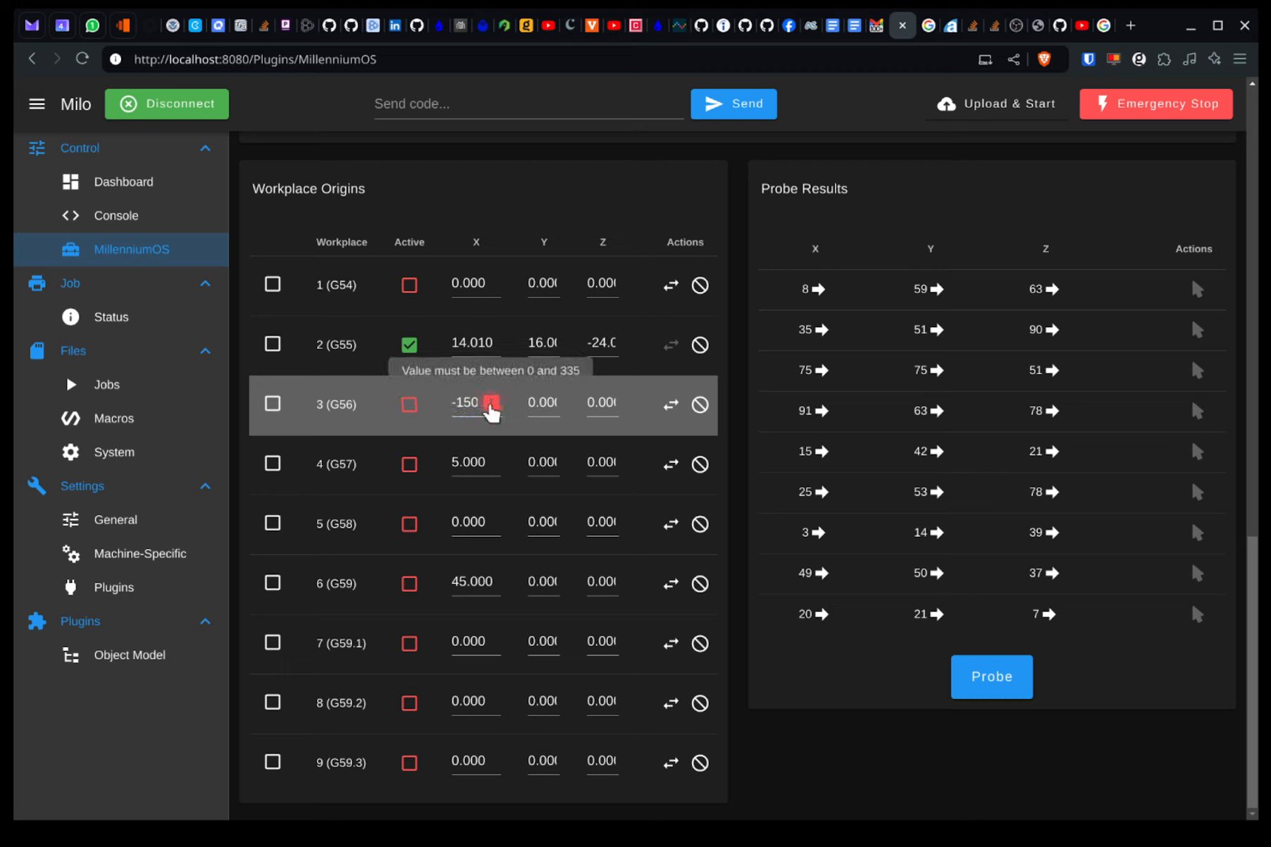
# Step: Set the origin of workplace 3 (G56) to X 14, Y 28 and Z -17.5
pyautogui.click(479, 399)
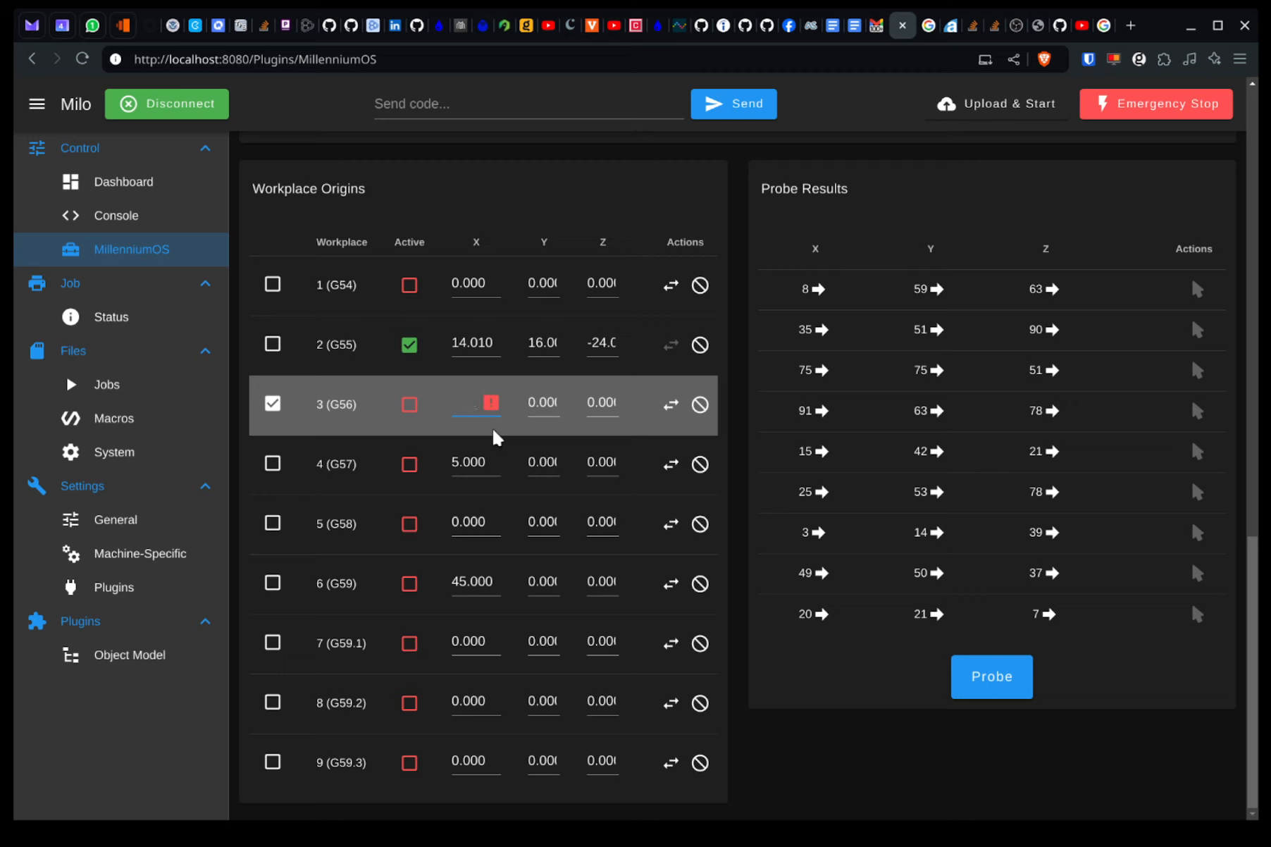
pyautogui.write('1')
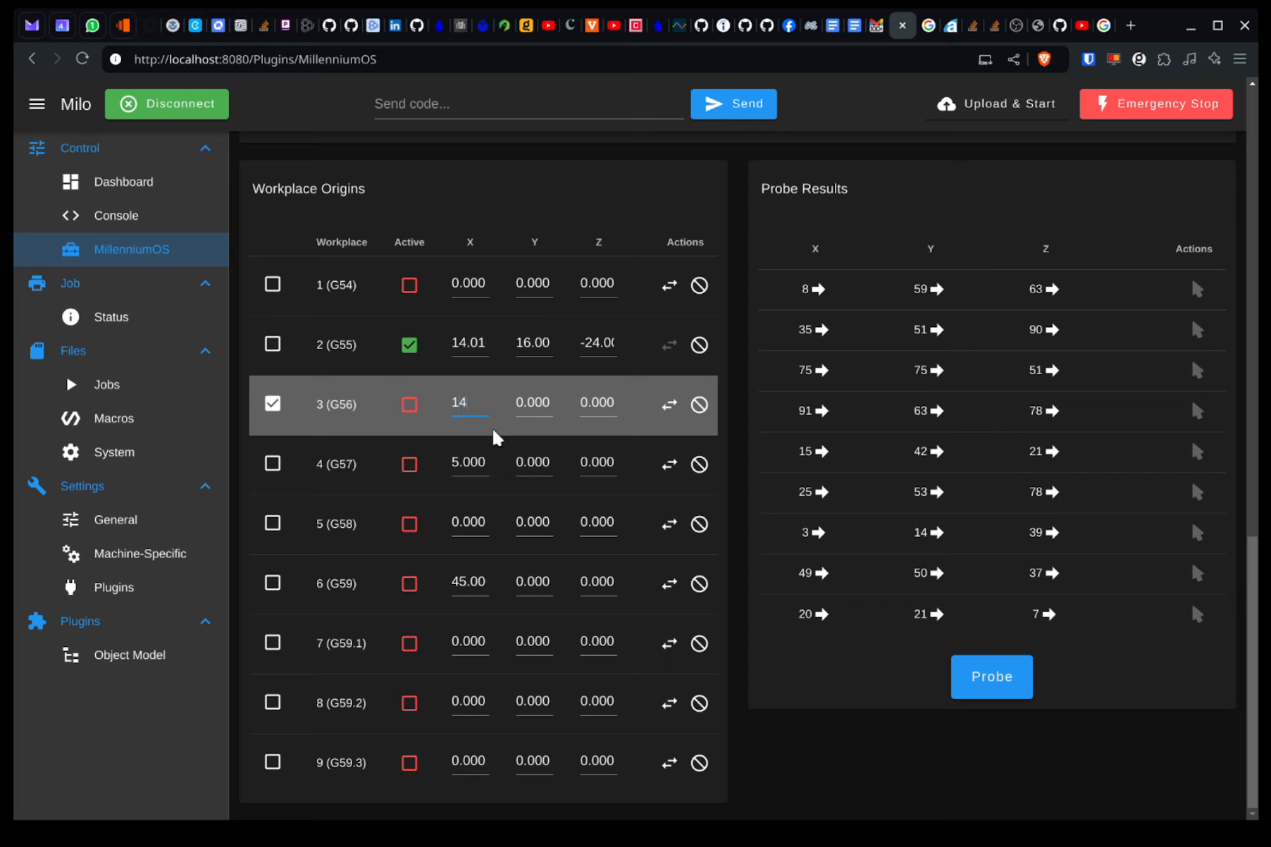
pyautogui.write('4')
pyautogui.press('Tab')
pyautogui.write('2')
pyautogui.press('Tab')
pyautogui.write('-1')
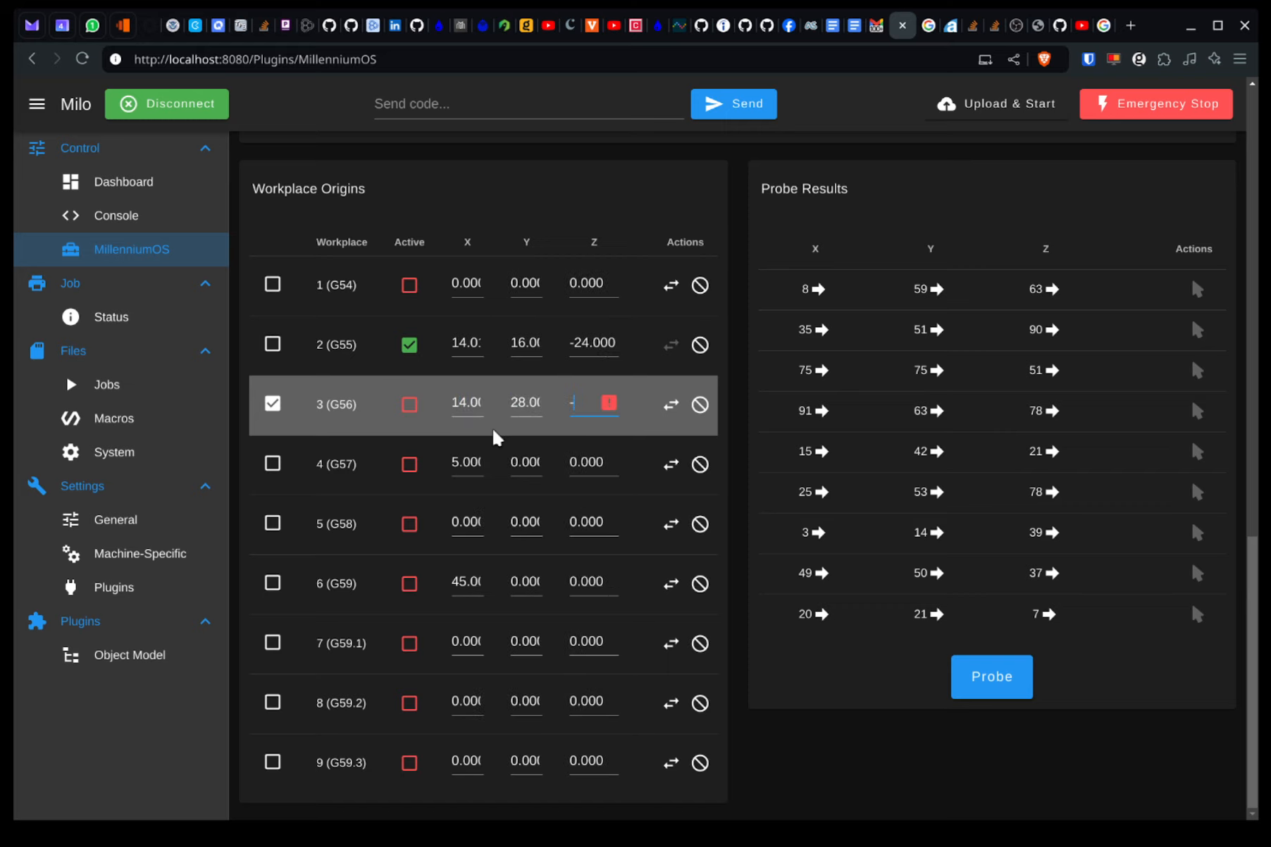
pyautogui.write('7.5')
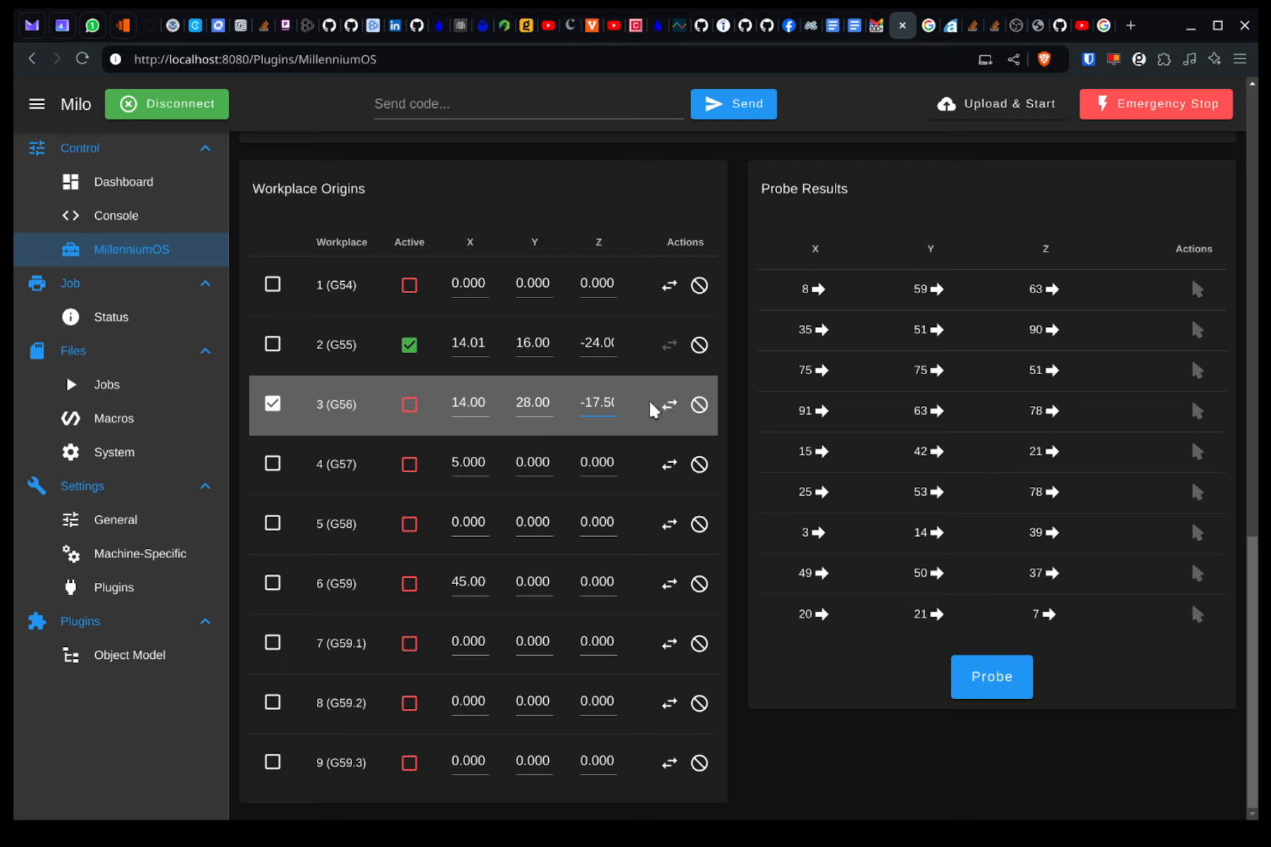
pyautogui.click(595, 408)
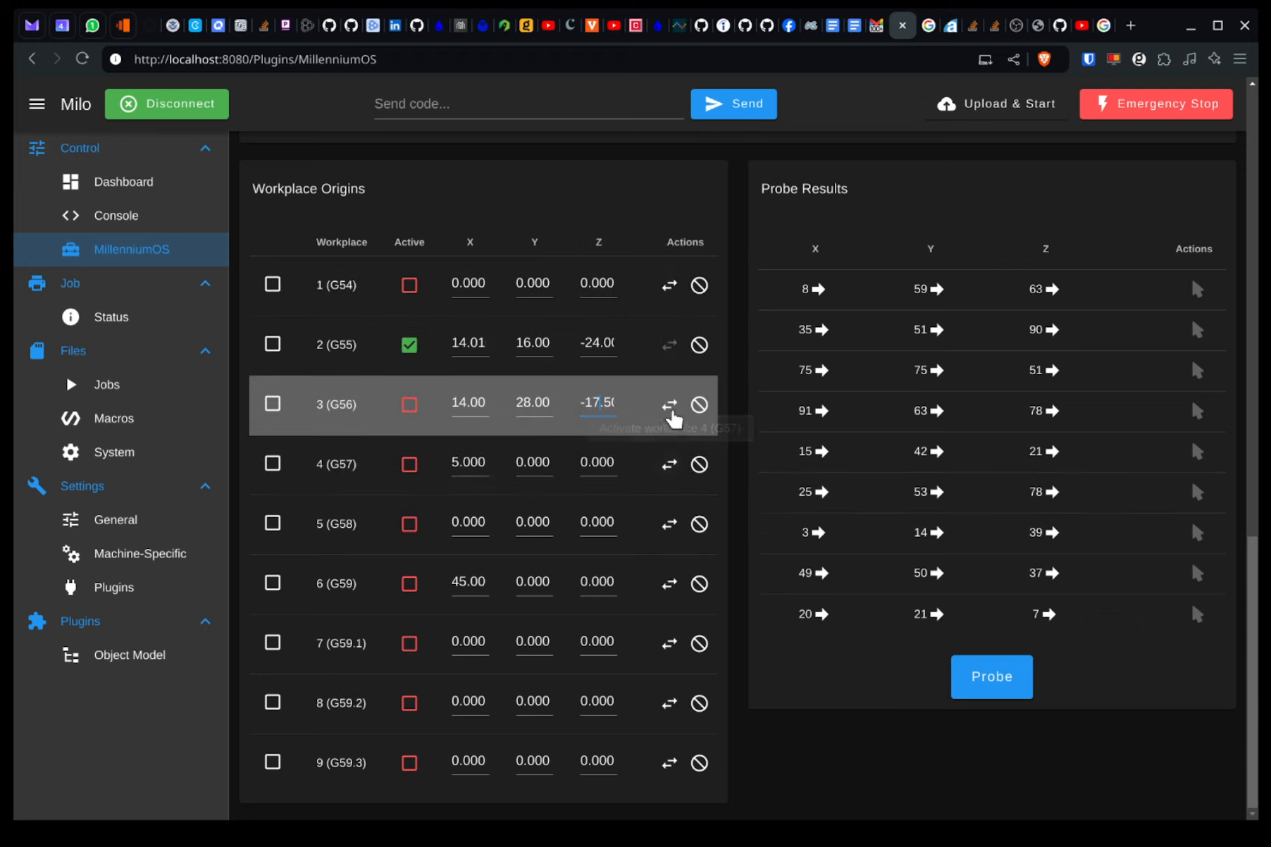
# Step: Activate workplaces 3, 2, 1, 3 and 4 in turn, finishing with workplace 2 (G55)
pyautogui.click(671, 407)
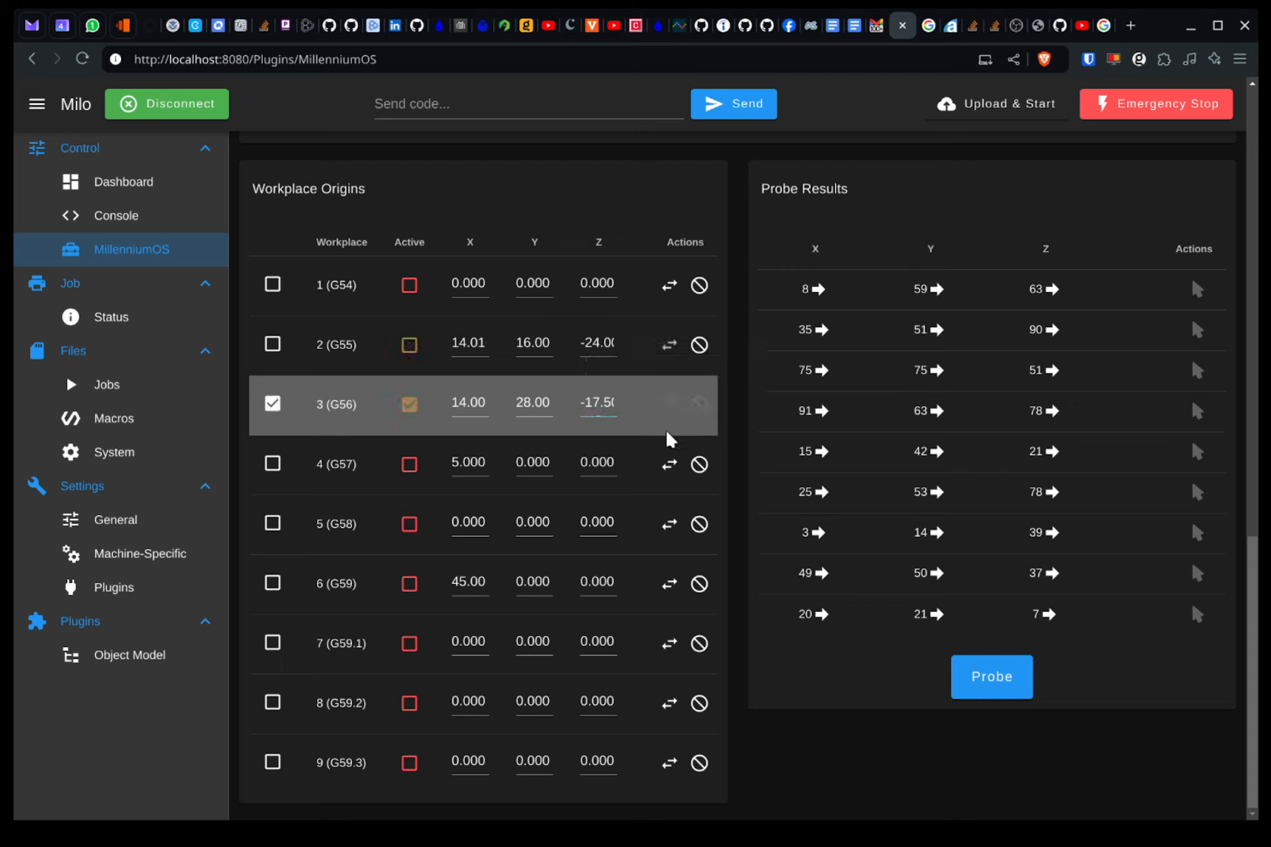
pyautogui.click(666, 348)
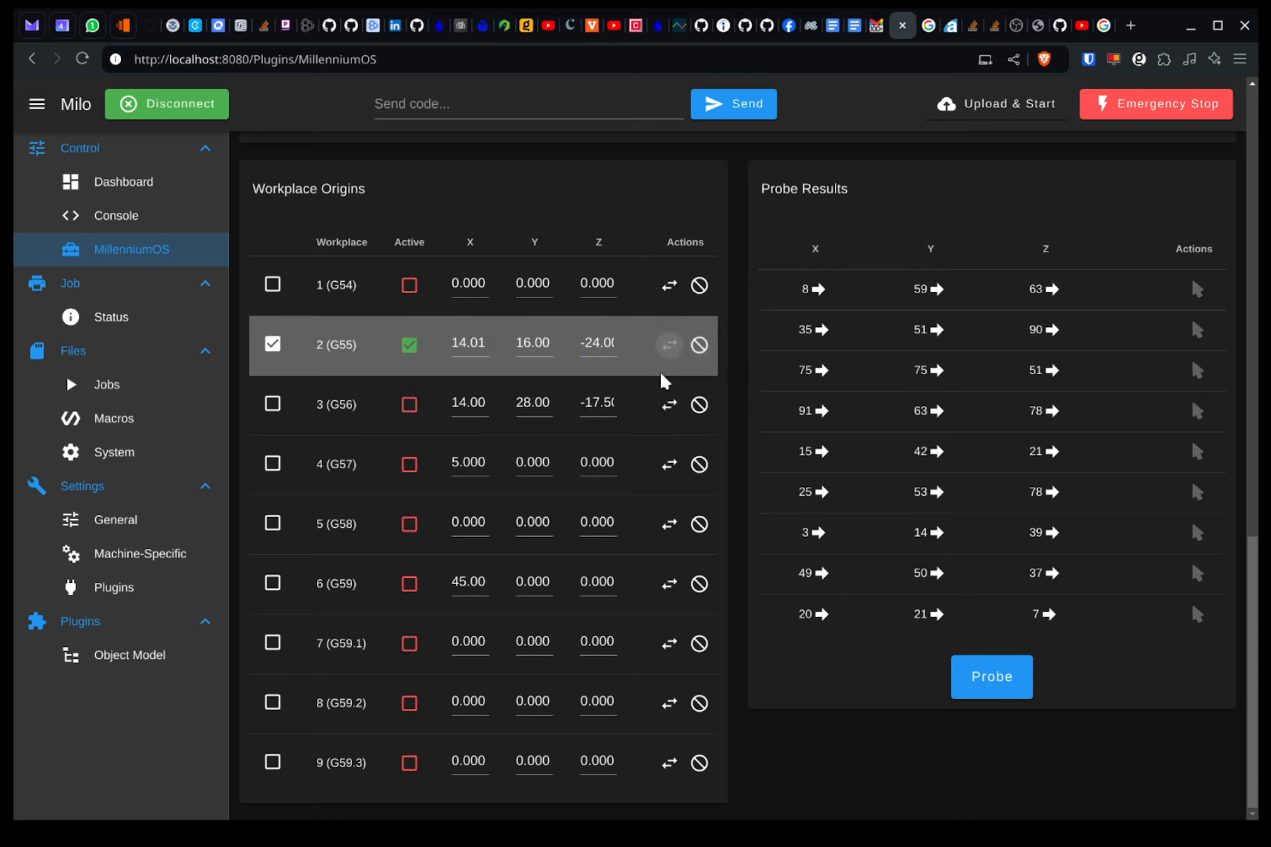
pyautogui.click(670, 286)
pyautogui.click(670, 407)
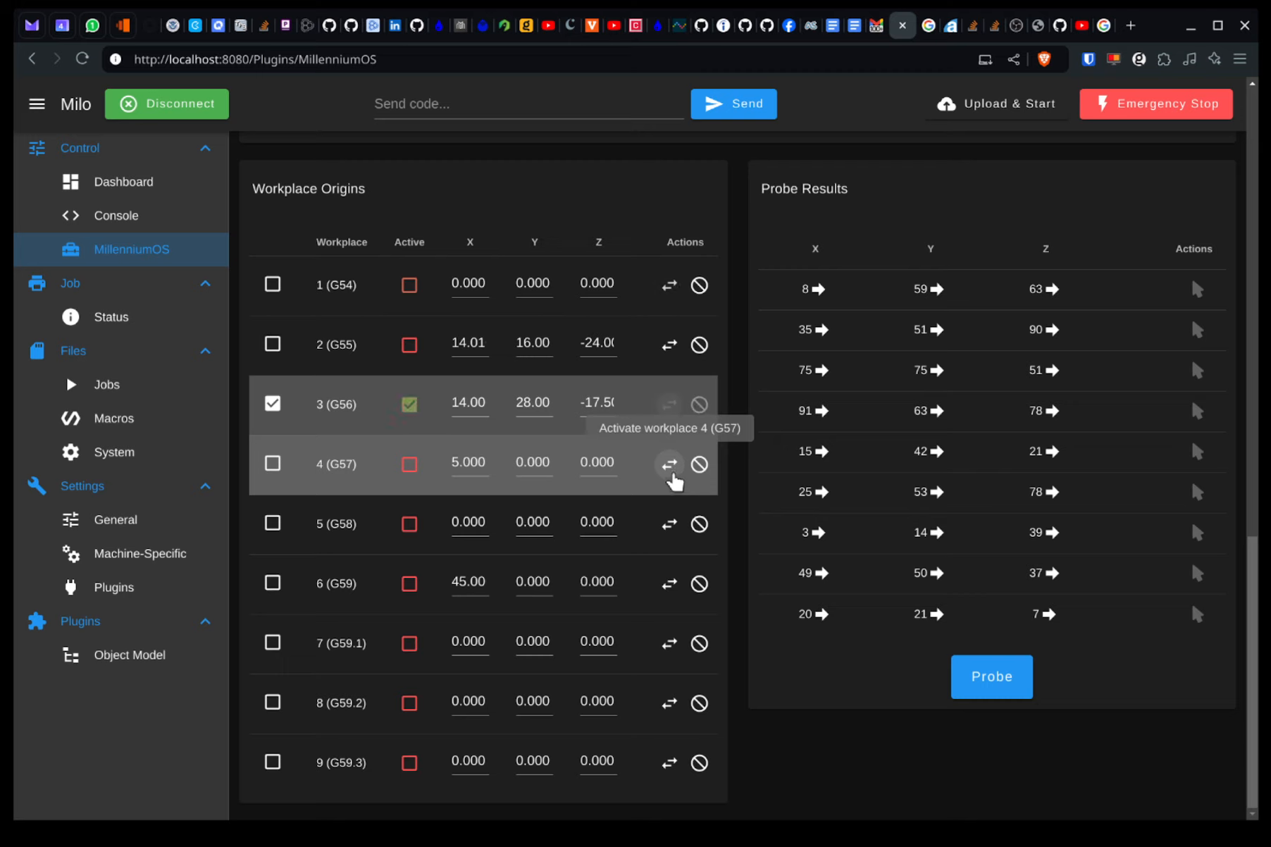
pyautogui.click(670, 466)
pyautogui.click(670, 345)
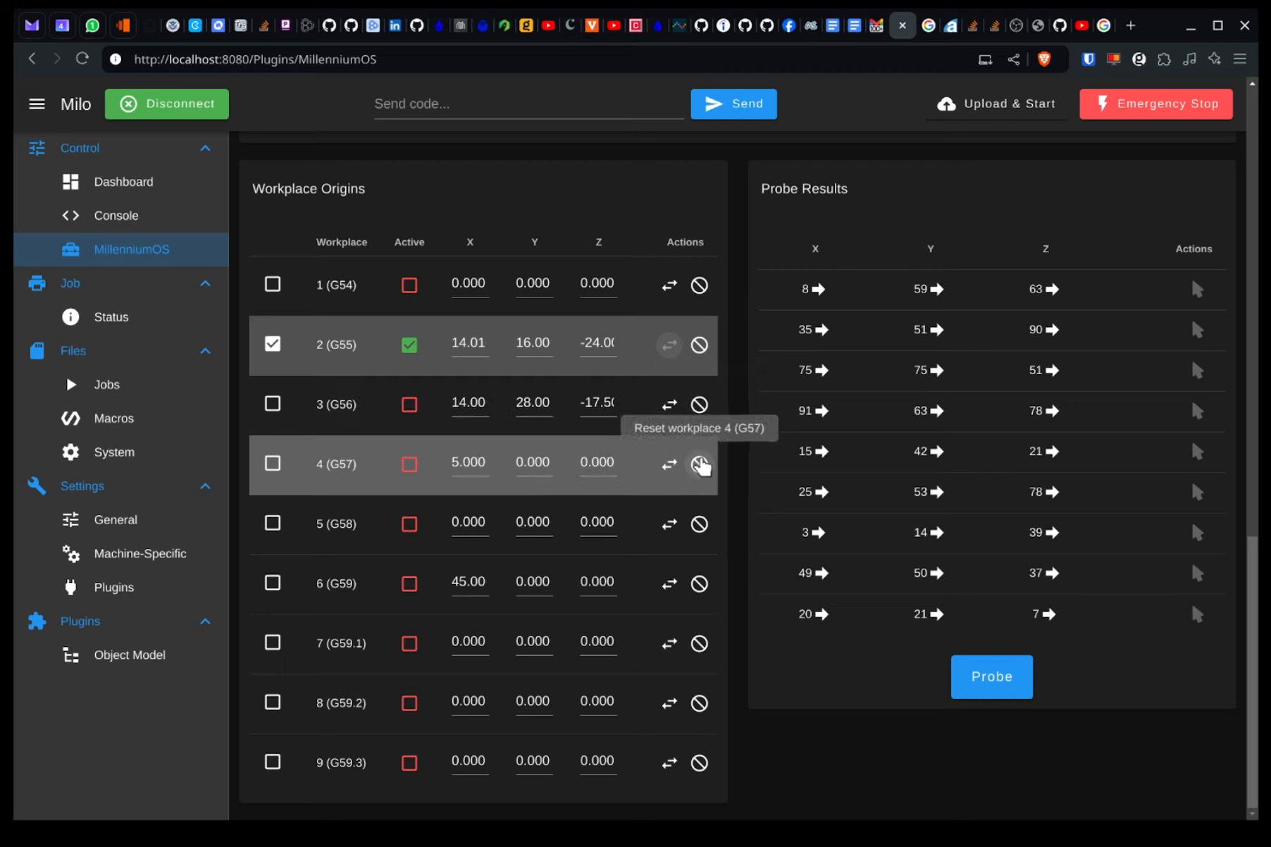
# Step: Reset the origin offsets of workplace 3 (G56)
pyautogui.click(698, 407)
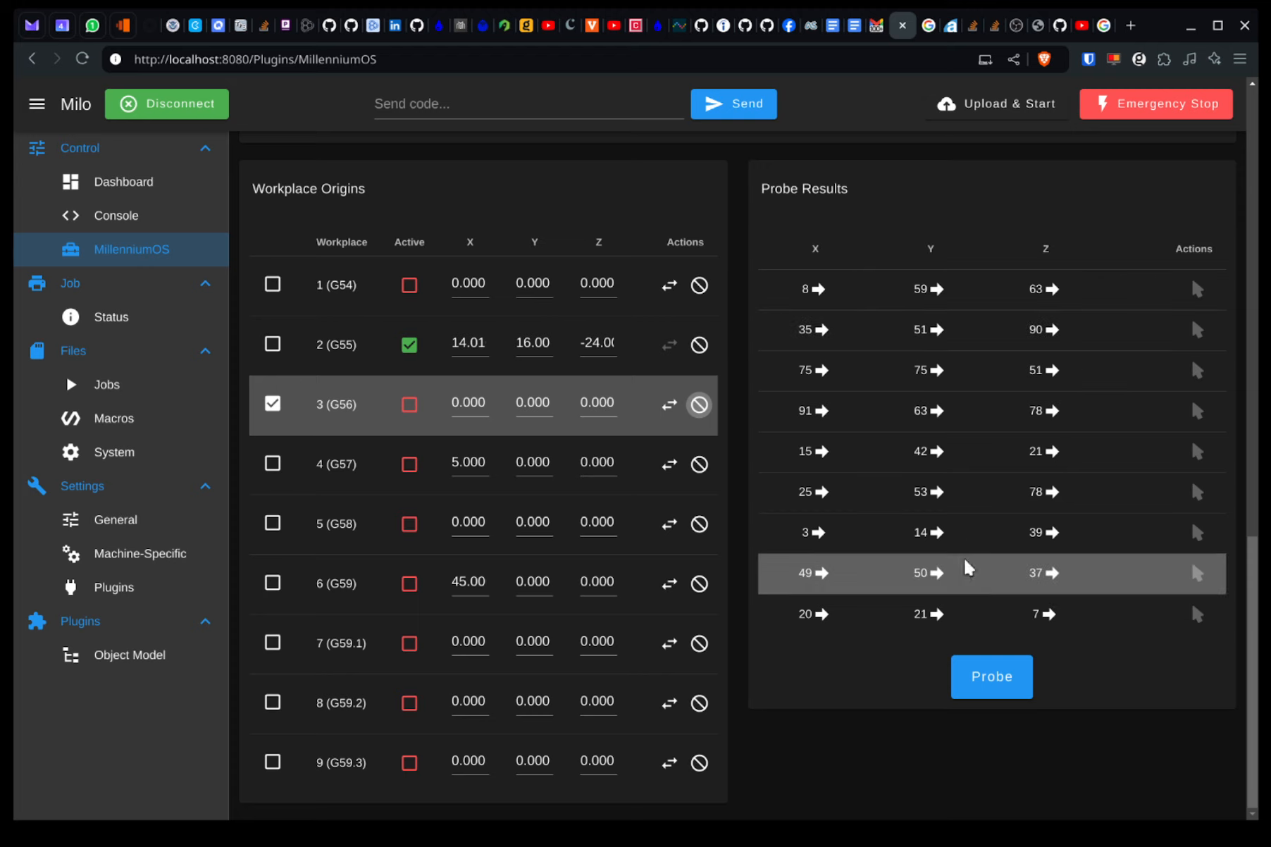
pyautogui.moveTo(956, 304); pyautogui.dragTo(996, 523)
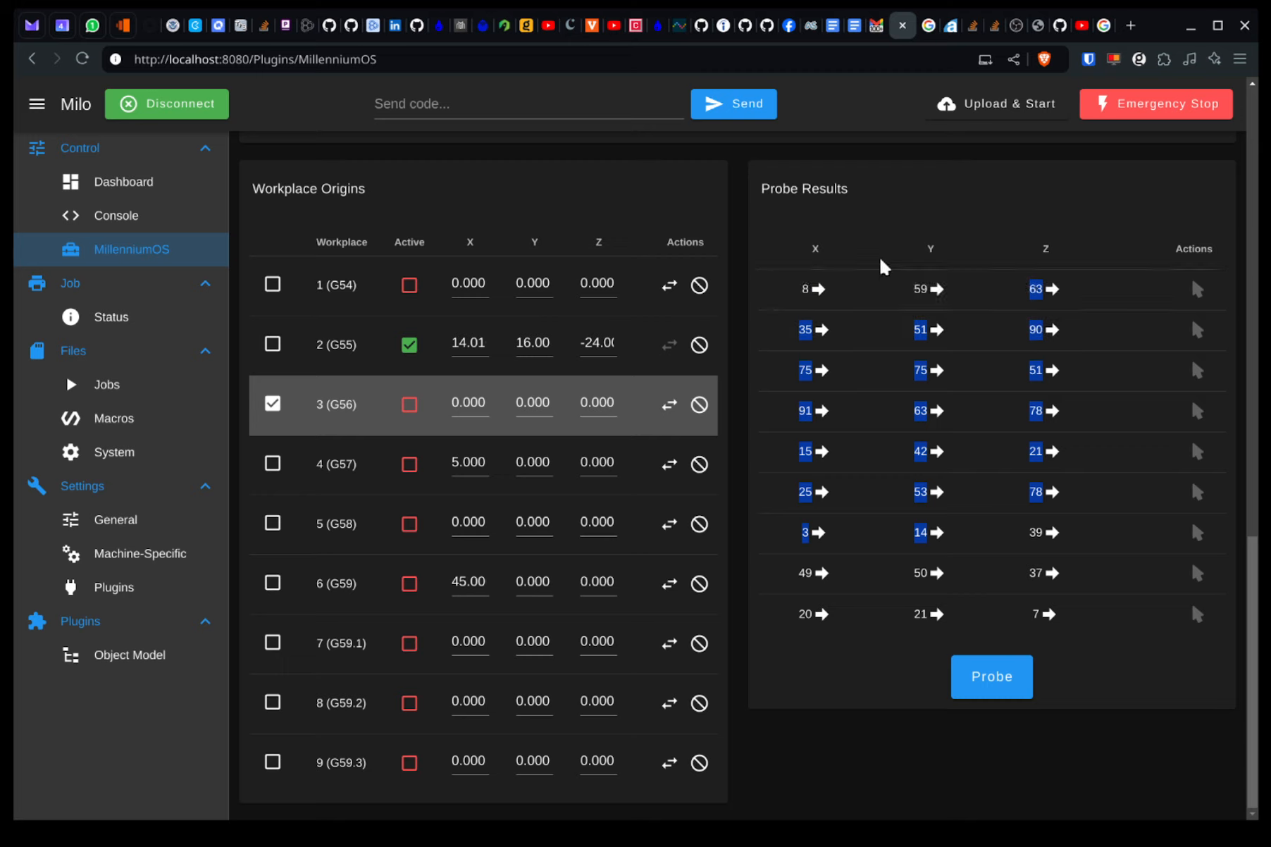
pyautogui.click(877, 284)
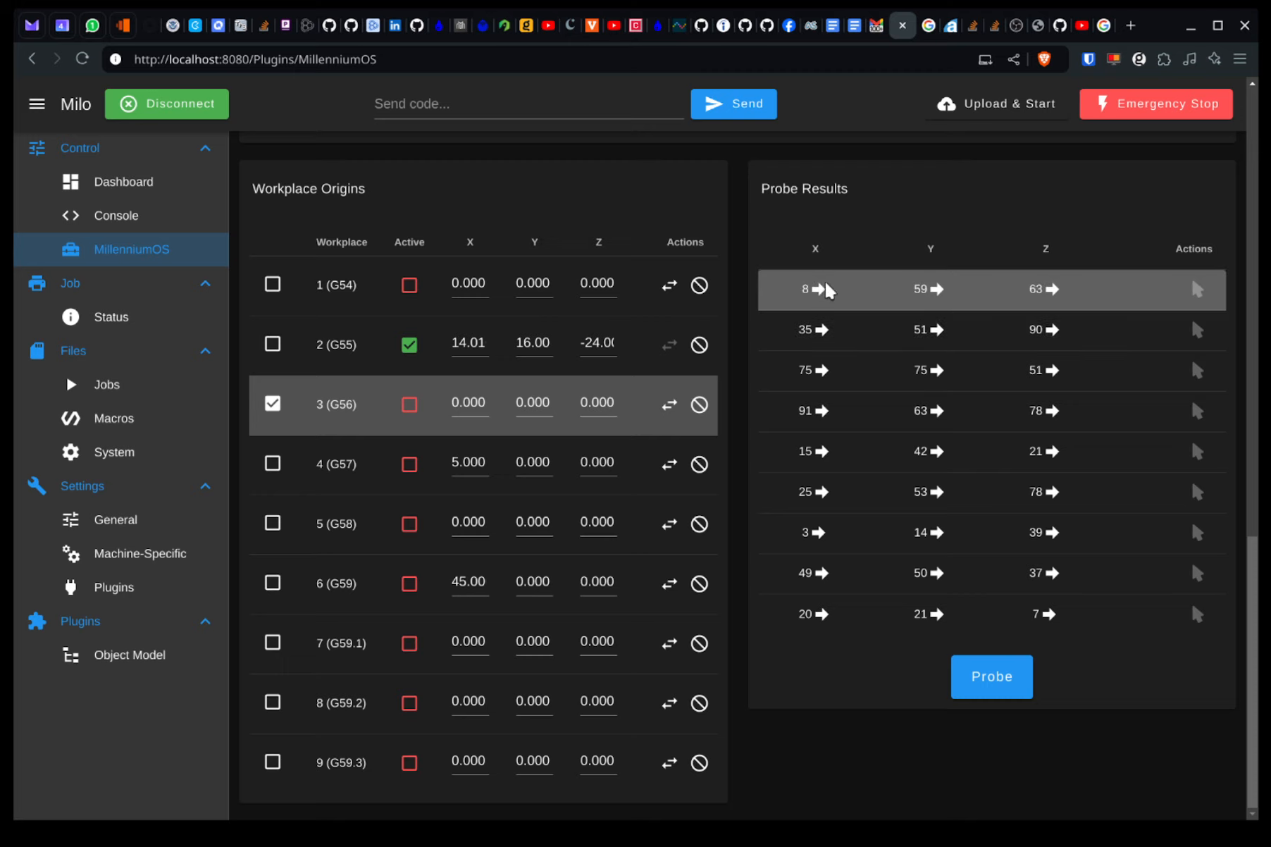
# Step: Alternate the row selection between workplaces 4 (G57) and 5 (G58), leaving workplace 5 selected
pyautogui.click(272, 463)
pyautogui.click(273, 523)
pyautogui.click(273, 463)
pyautogui.click(273, 524)
pyautogui.click(273, 464)
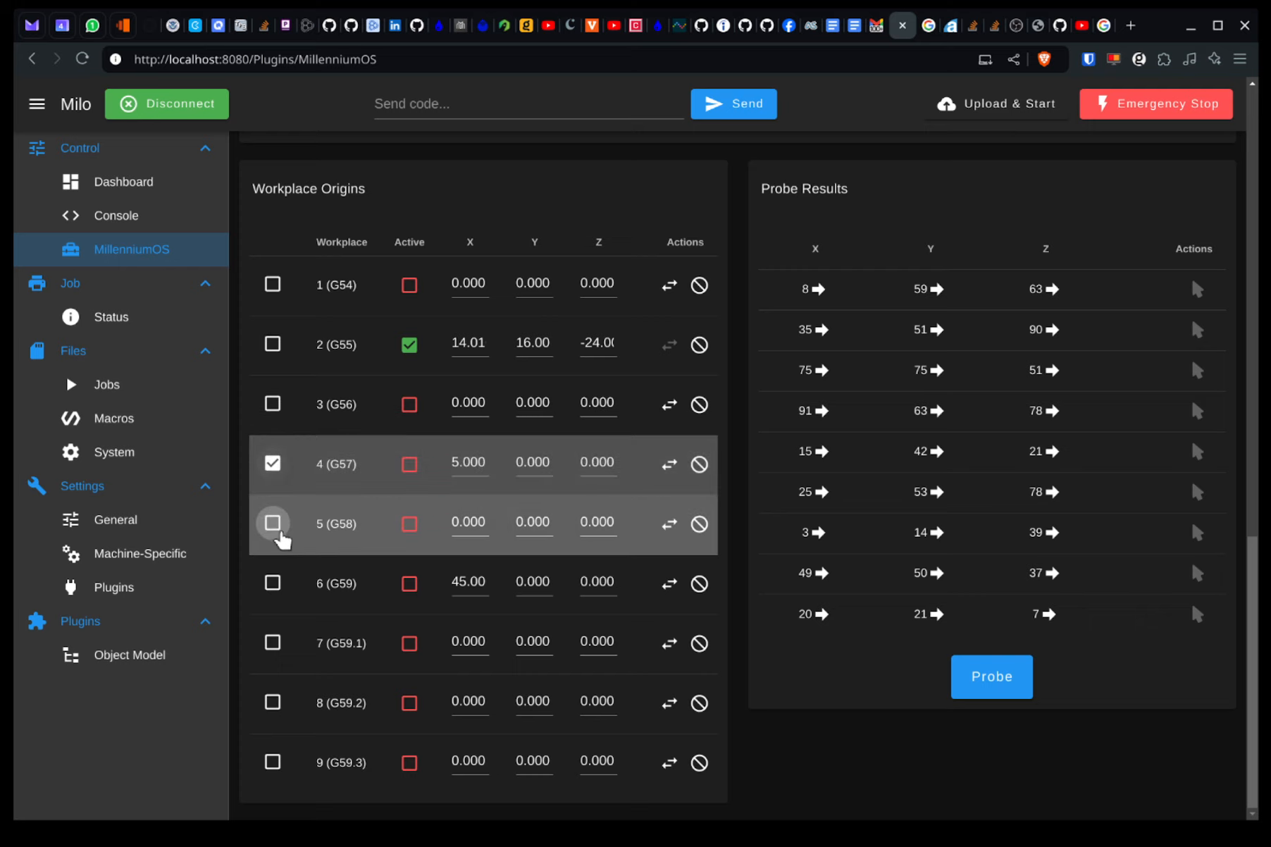
pyautogui.click(272, 523)
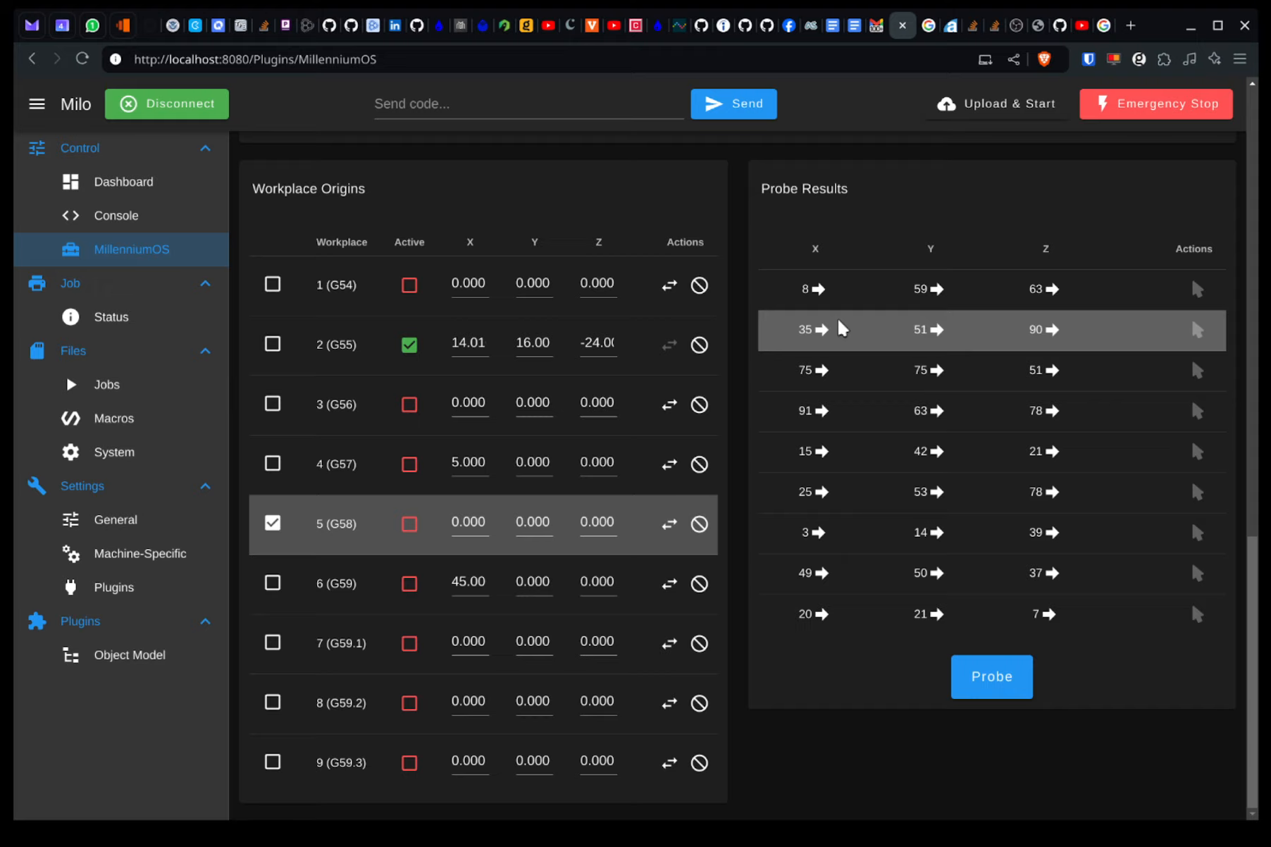
# Step: Choose Boss as the probe cycle type in the Probing section, reopening the cycle selection if it has advanced
pyautogui.scroll(10, 840, 328)
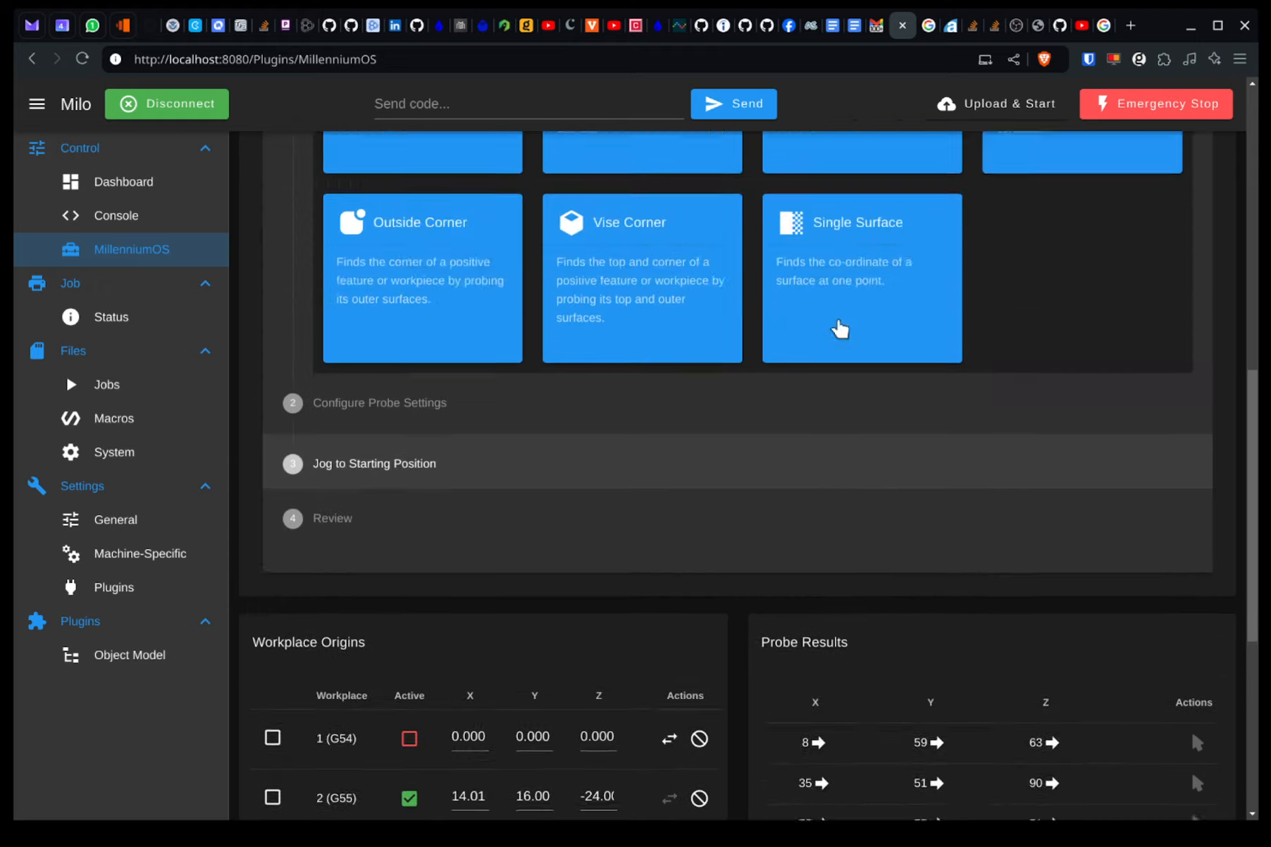
pyautogui.scroll(-3, 454, 549)
pyautogui.click(420, 207)
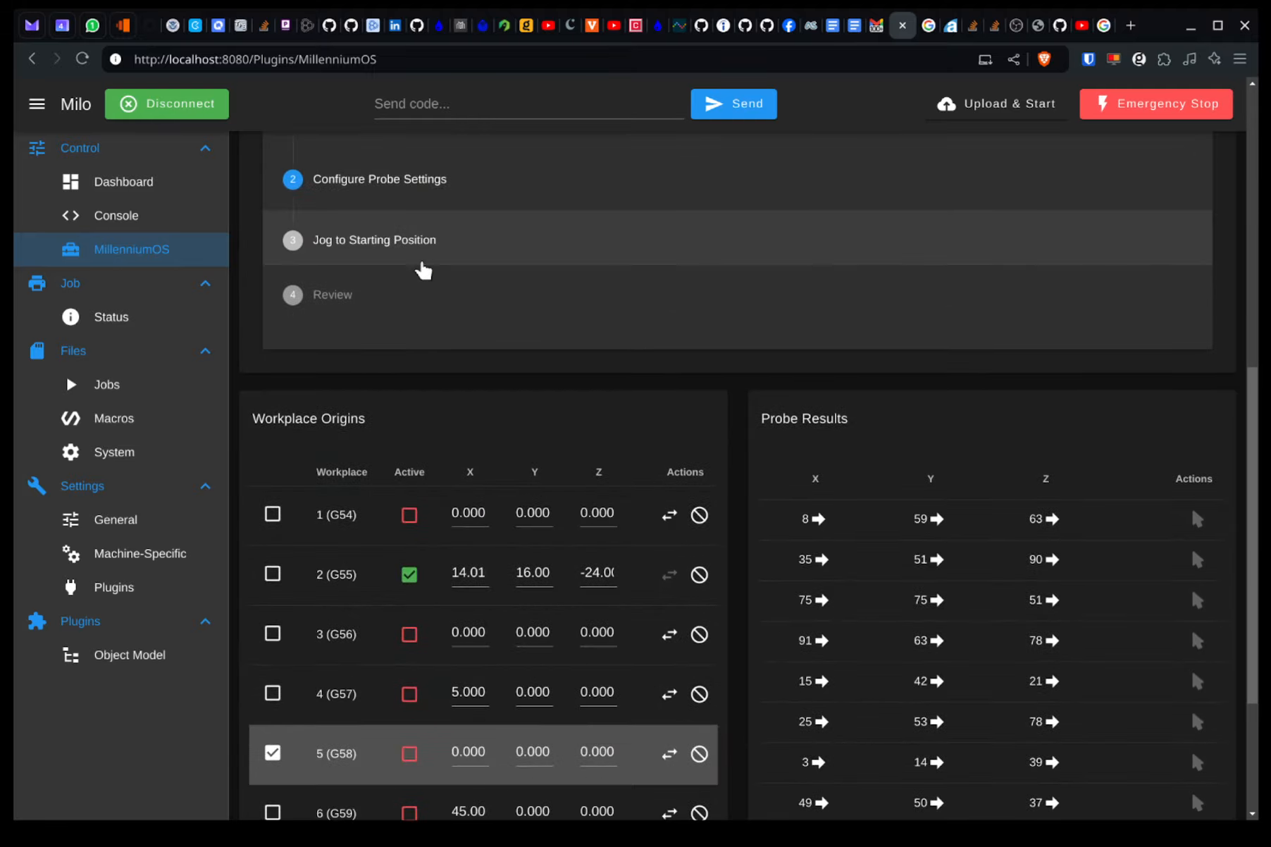
pyautogui.scroll(5, 522, 417)
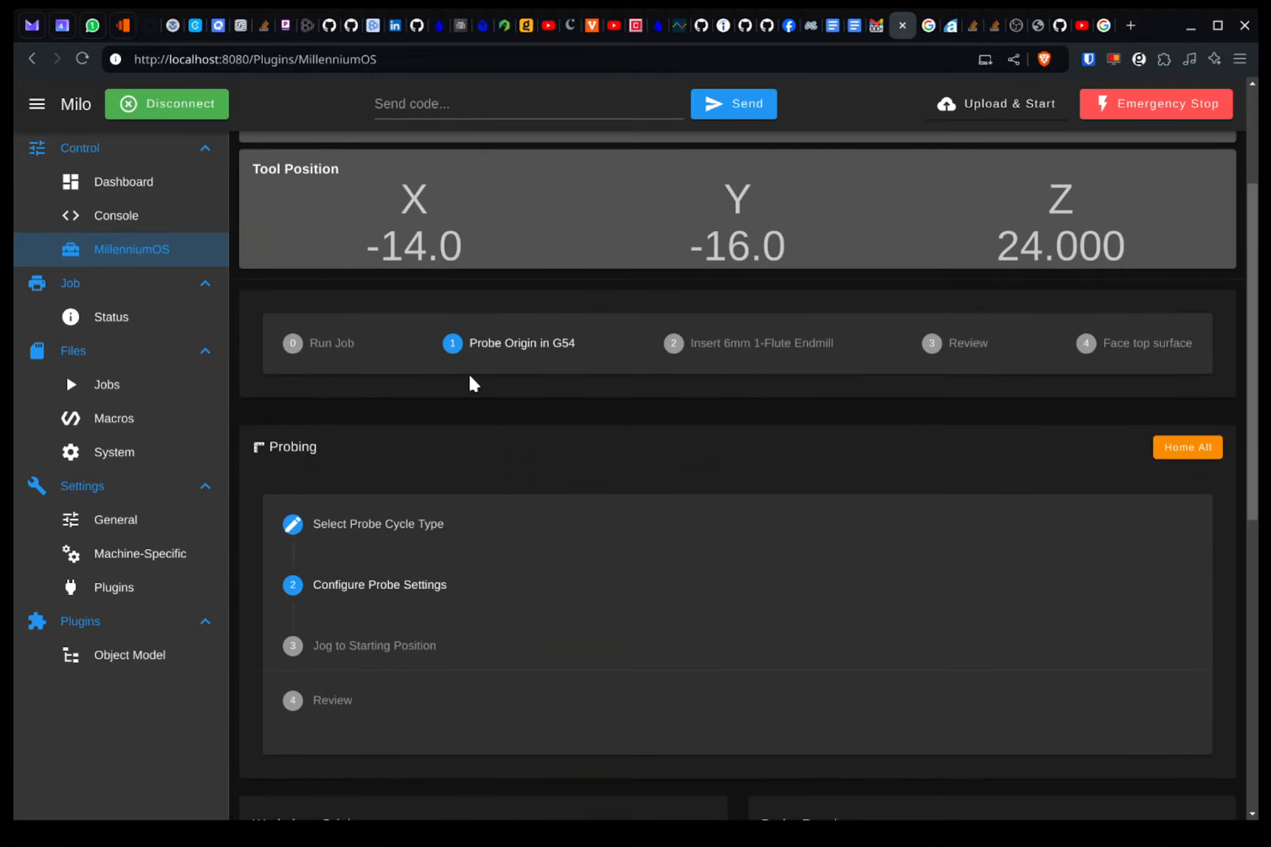
pyautogui.click(440, 526)
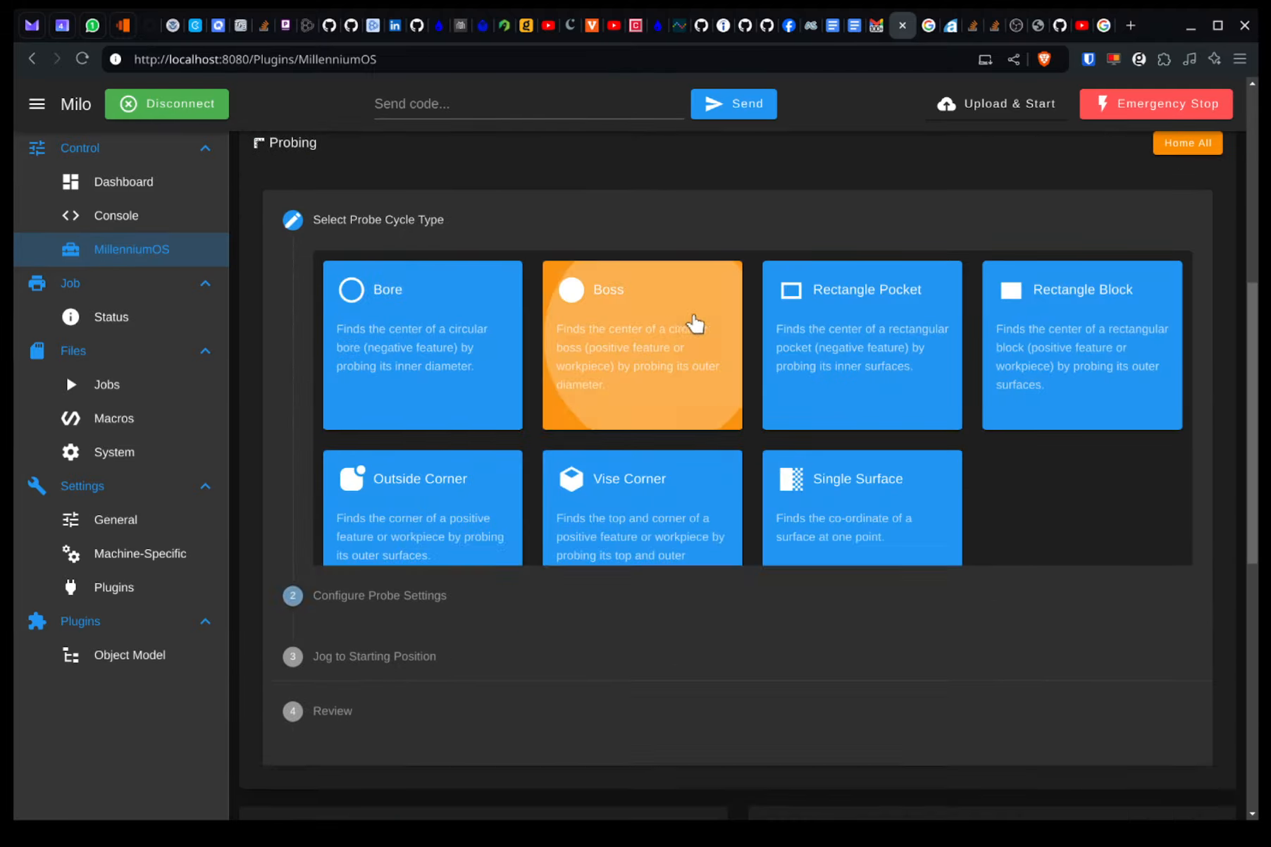
pyautogui.click(695, 322)
# Step: Reopen the probe cycle type selection and look over the available probing cycles
pyautogui.scroll(1, 451, 324)
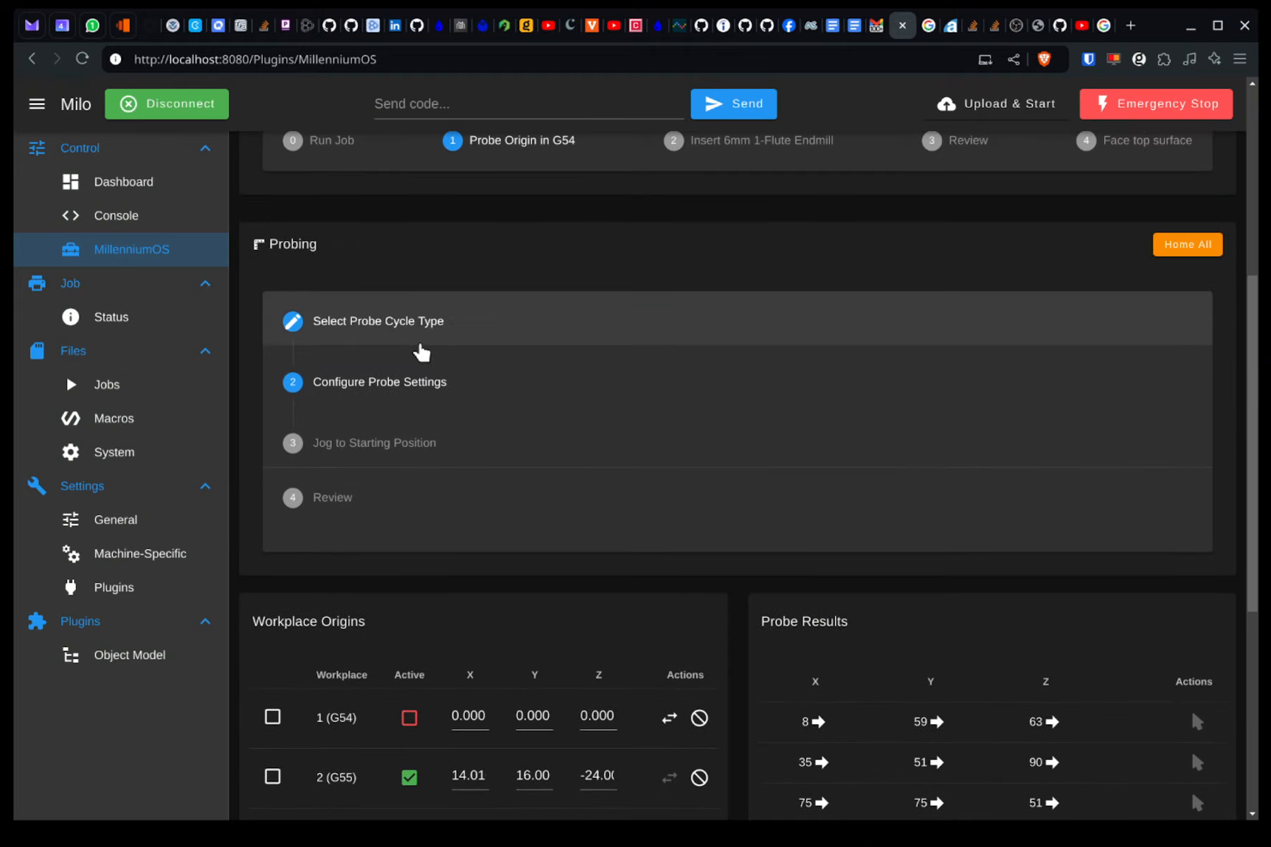
pyautogui.click(704, 344)
pyautogui.scroll(-4, 648, 472)
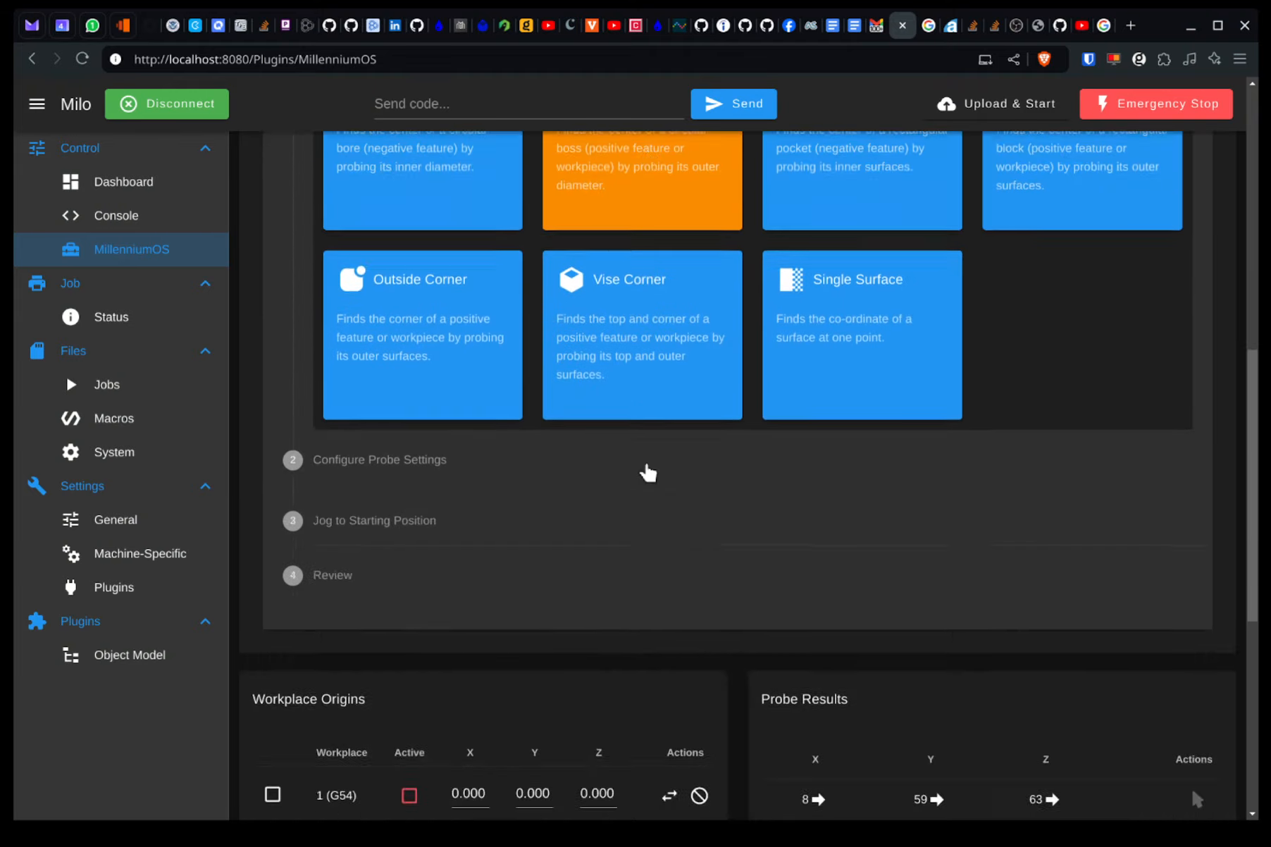
pyautogui.scroll(-1, 649, 474)
pyautogui.scroll(2, 658, 425)
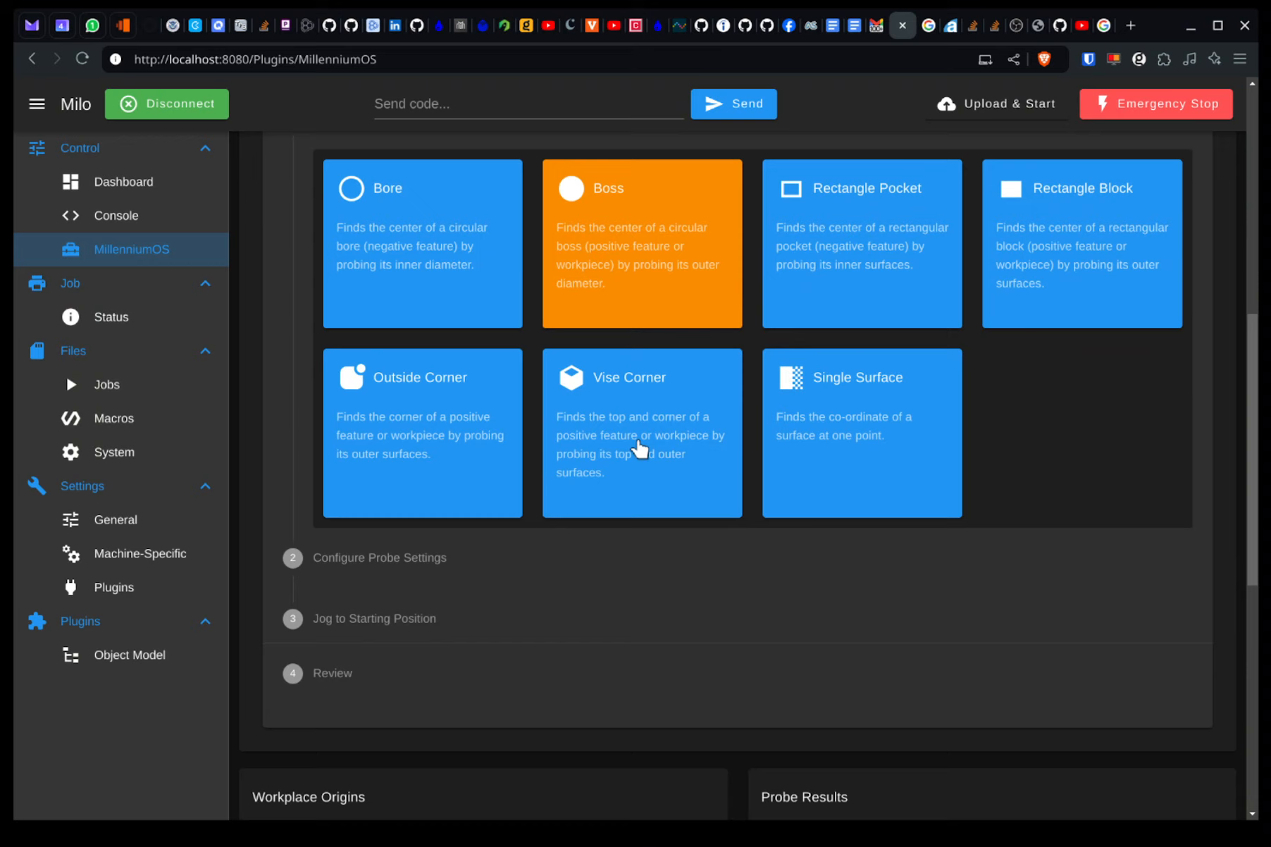